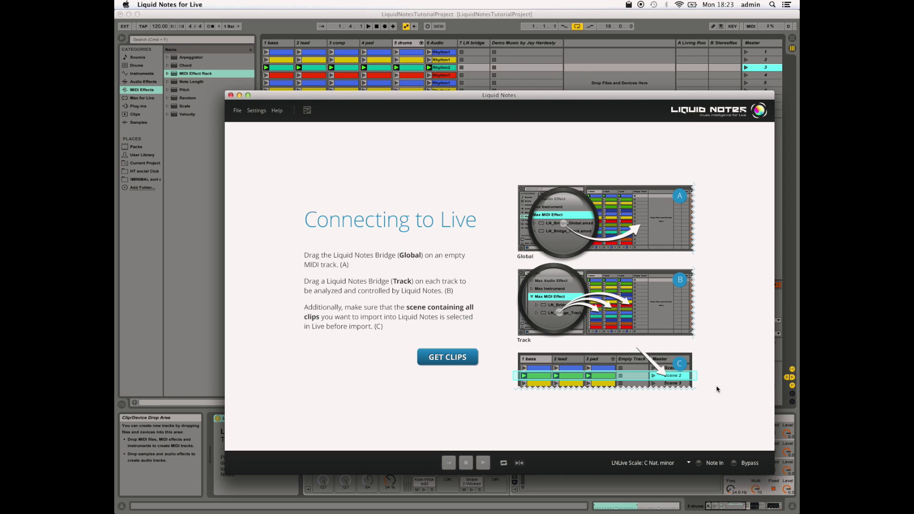
# Step: Bring the Ableton Live set in front of the Liquid Notes 'Connecting to Live' guide
pyautogui.click(550, 16)
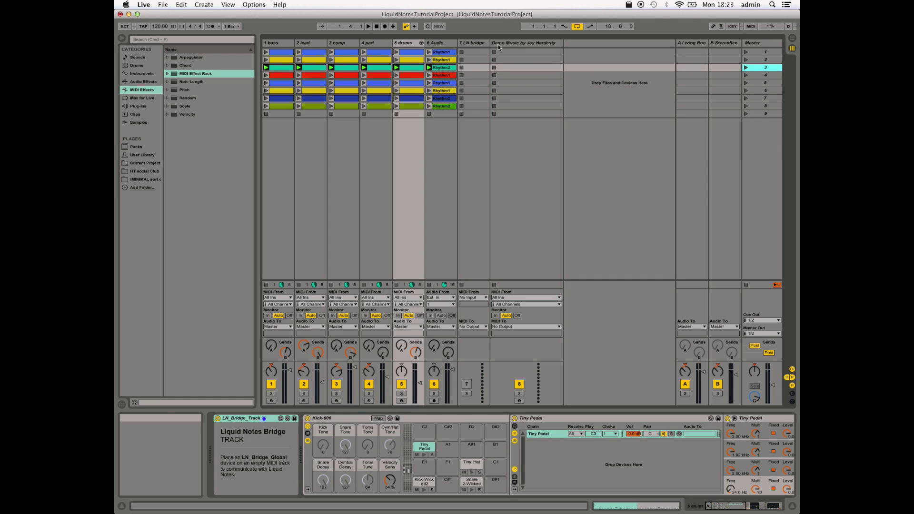
# Step: Inspect the devices on the 4 pad, 3 comp, 2 lead and 7 LN bridge tracks
pyautogui.click(387, 164)
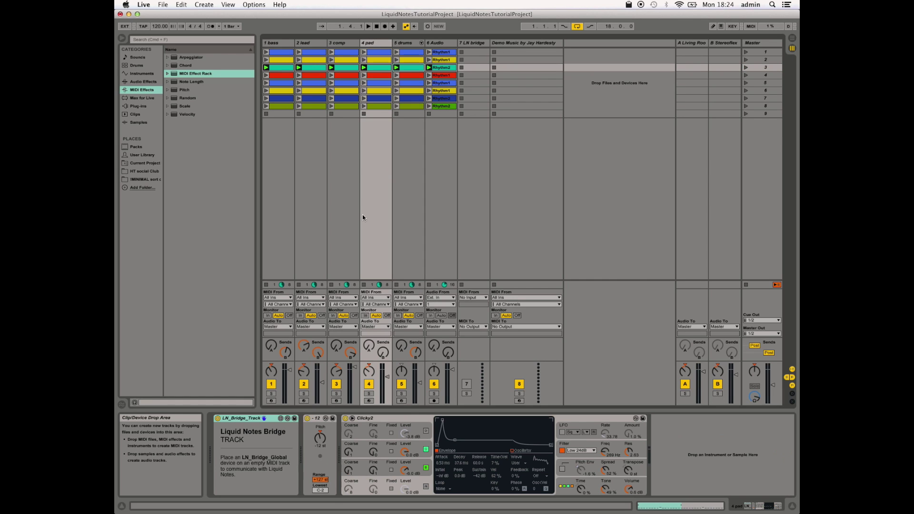
pyautogui.click(340, 255)
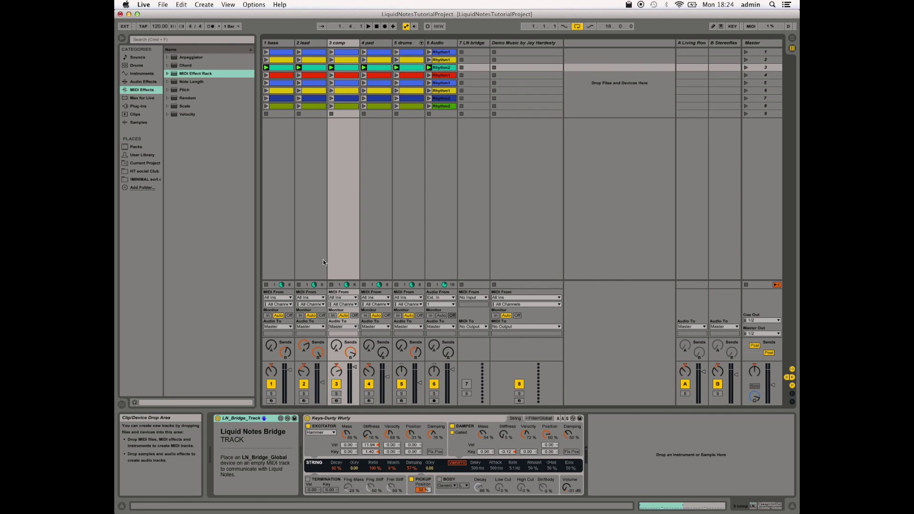
pyautogui.click(323, 259)
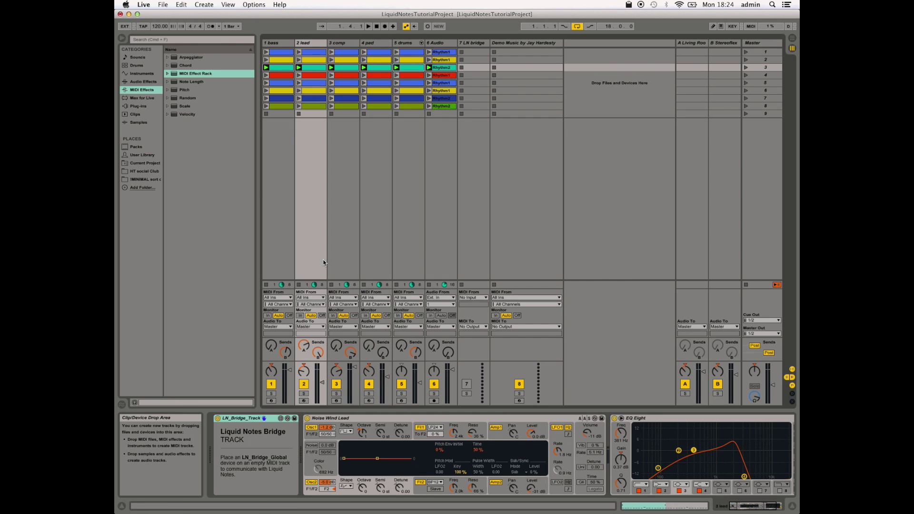
pyautogui.click(475, 170)
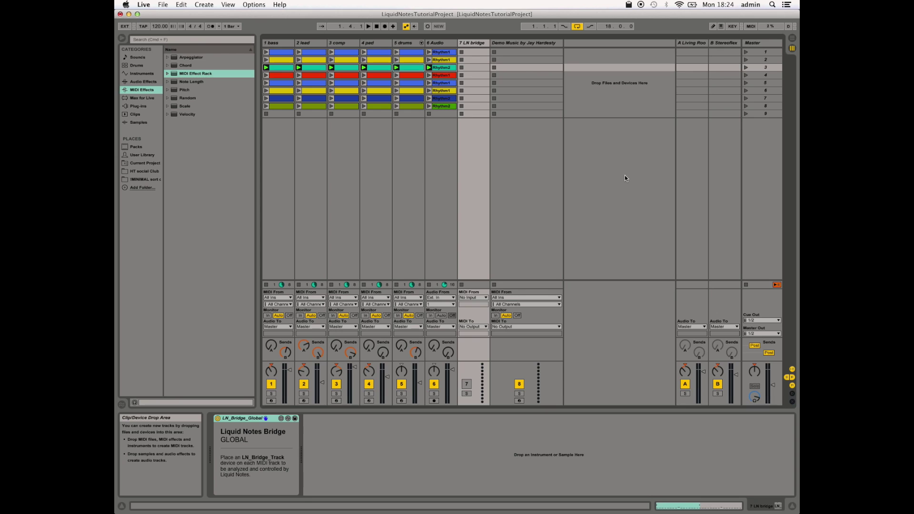
# Step: Browse scenes 4 and 5, then choose scene 3 as the scene to import
pyautogui.click(765, 75)
pyautogui.click(766, 84)
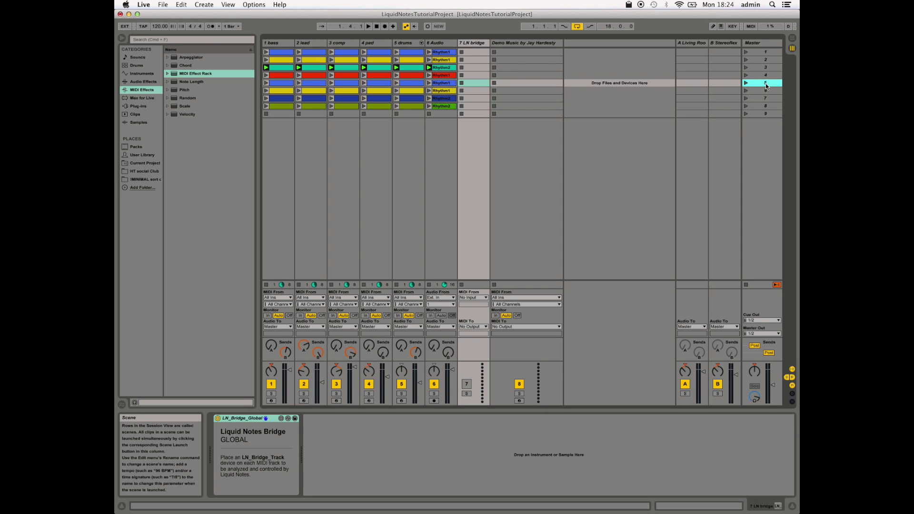
pyautogui.click(766, 68)
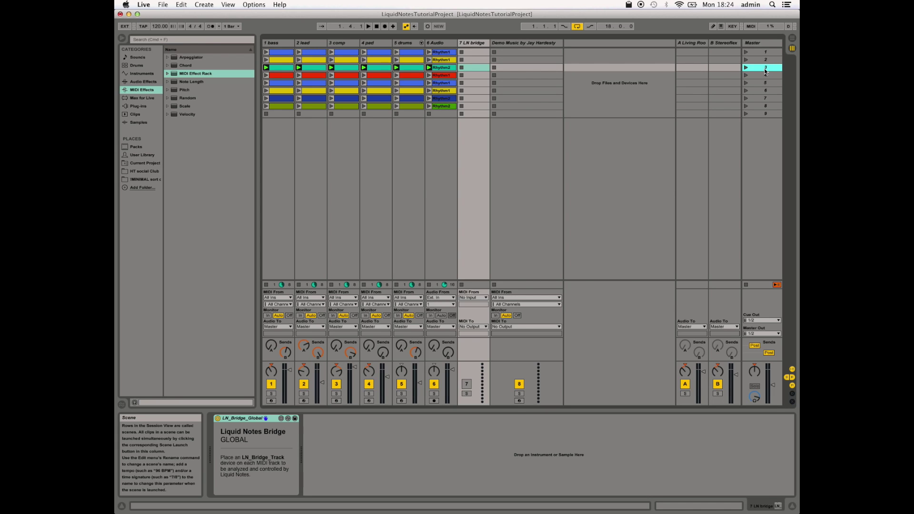
pyautogui.press('super+Tab')
# Step: Import scene 3's clips as a new project, view its piano roll, and play the set in Live
pyautogui.click(463, 362)
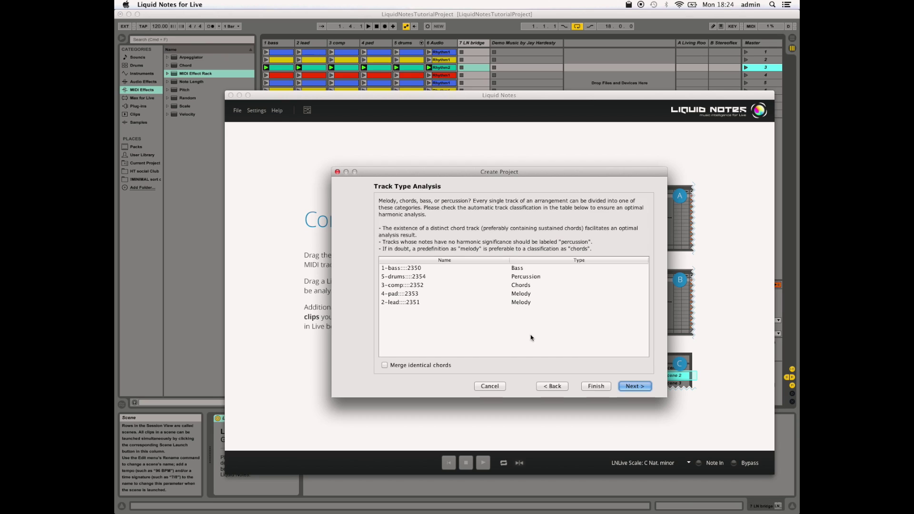
pyautogui.click(597, 386)
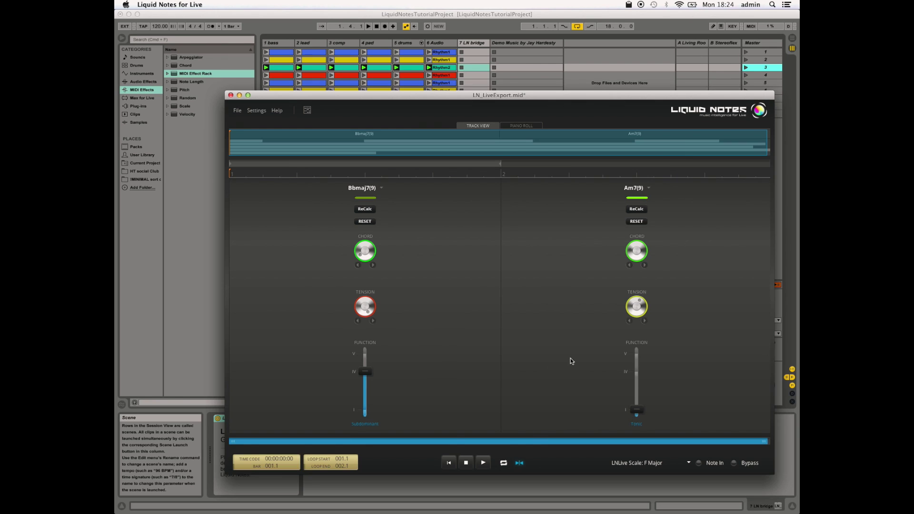
pyautogui.click(523, 126)
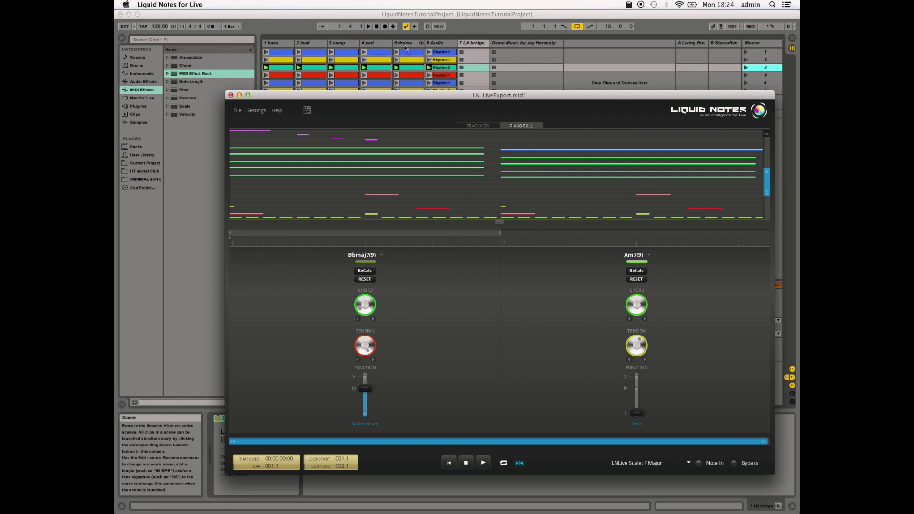
pyautogui.click(400, 15)
pyautogui.click(369, 26)
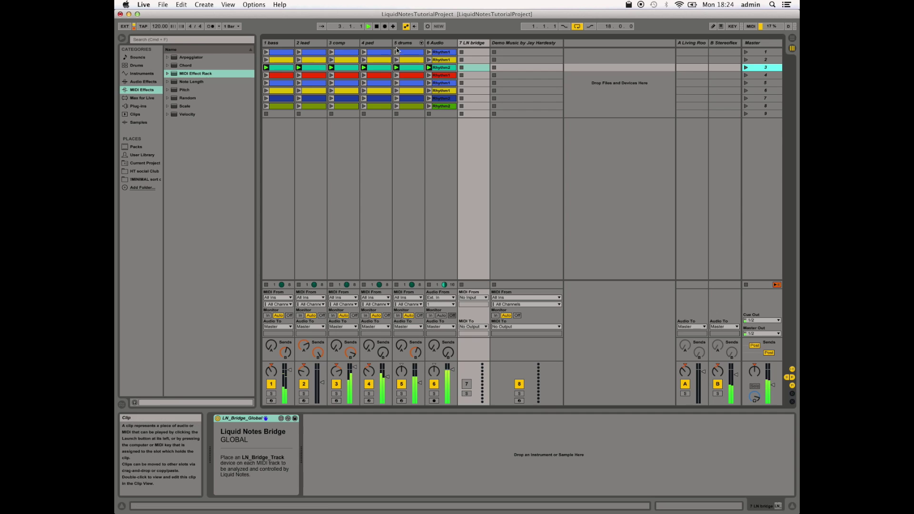
# Step: Stop the Live set's playback and return to the imported Liquid Notes project
pyautogui.click(378, 26)
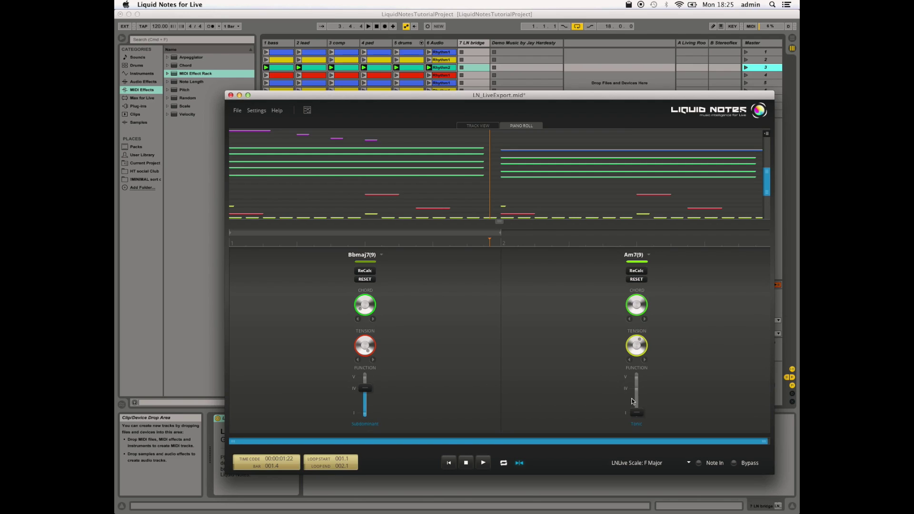
# Step: Turn the second chord into Dmadd9: function IV, a different chord, more tension
pyautogui.moveTo(637, 413); pyautogui.dragTo(639, 388)
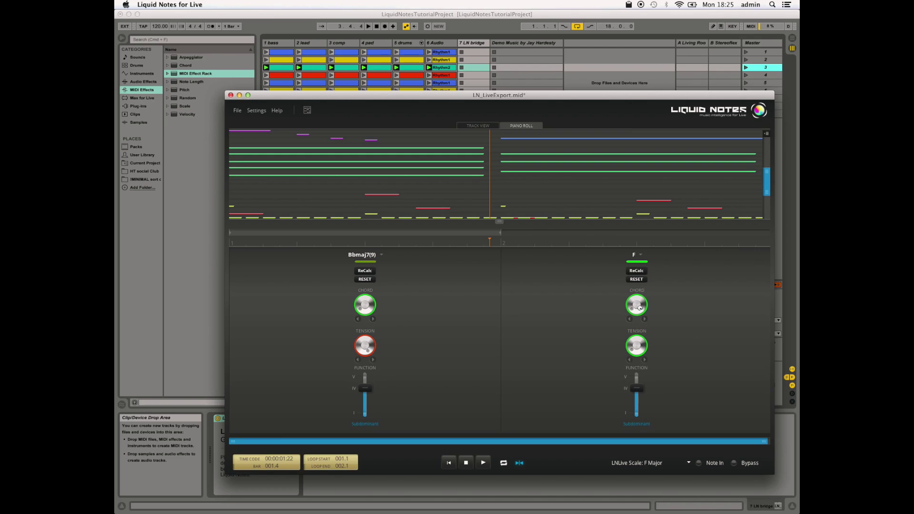
pyautogui.click(641, 308)
pyautogui.moveTo(635, 346); pyautogui.dragTo(638, 332)
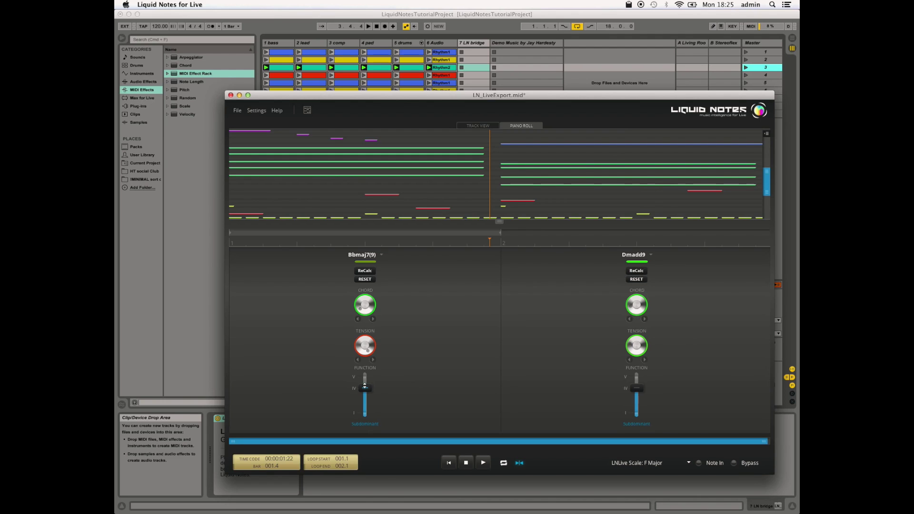
# Step: Turn the first chord into Edim7: function V, a different chord, added tension
pyautogui.moveTo(365, 388); pyautogui.dragTo(367, 370)
pyautogui.moveTo(365, 305); pyautogui.dragTo(366, 273)
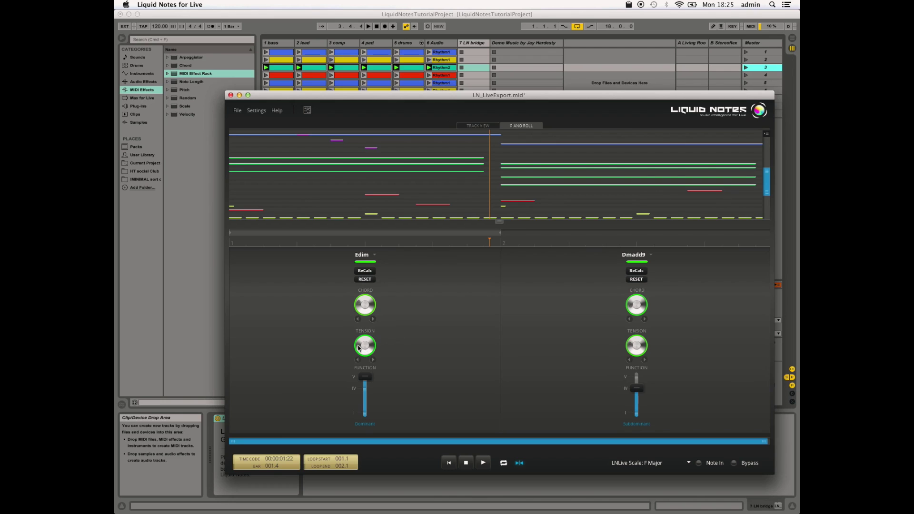
pyautogui.moveTo(365, 345); pyautogui.dragTo(365, 325)
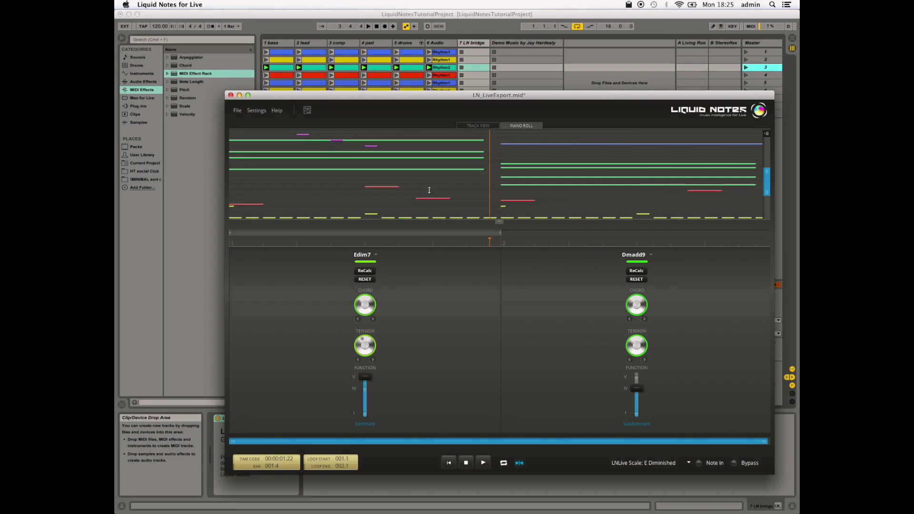
# Step: With Live playing, set the first chord to tonic F and the second to dominant G7
pyautogui.click(380, 16)
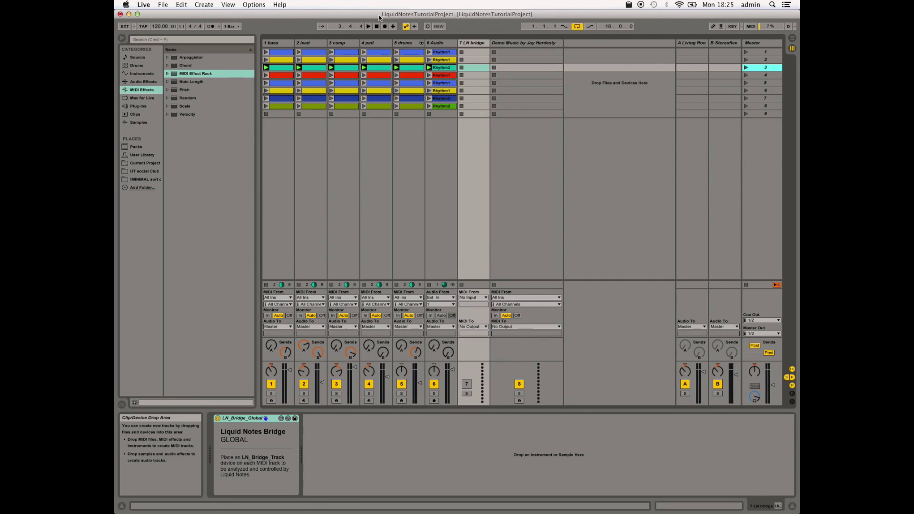
pyautogui.click(368, 26)
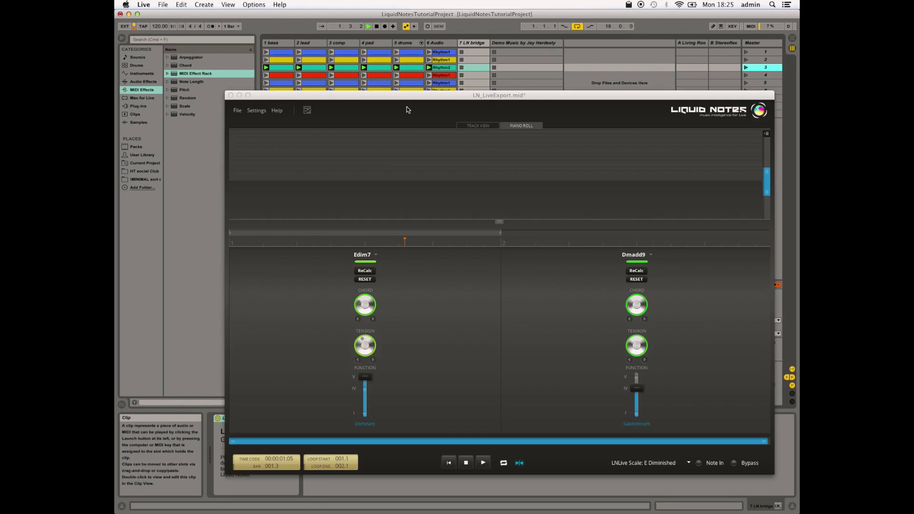
pyautogui.press('super+Tab')
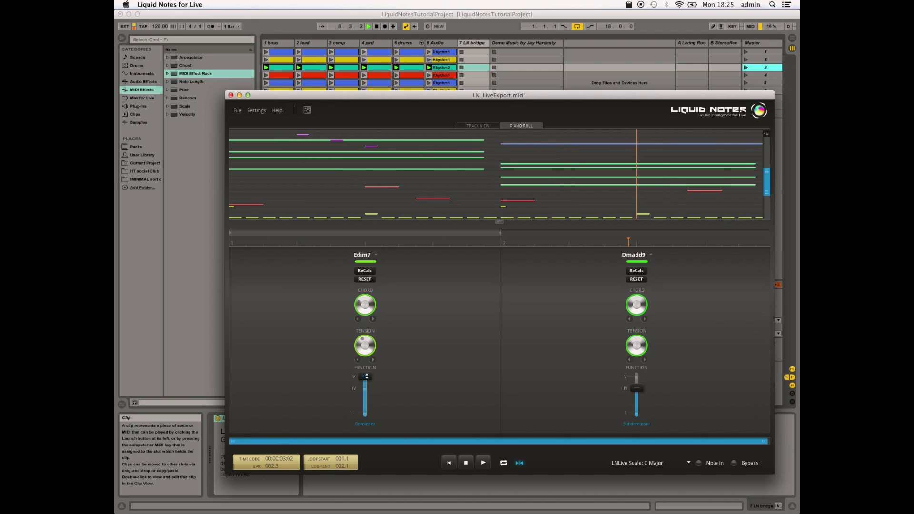
pyautogui.moveTo(366, 377); pyautogui.dragTo(370, 437)
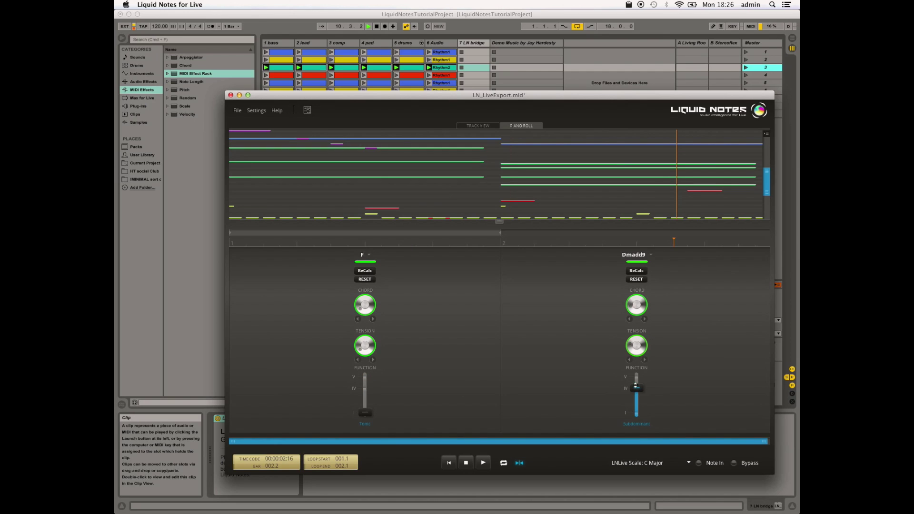
pyautogui.moveTo(636, 388); pyautogui.dragTo(637, 362)
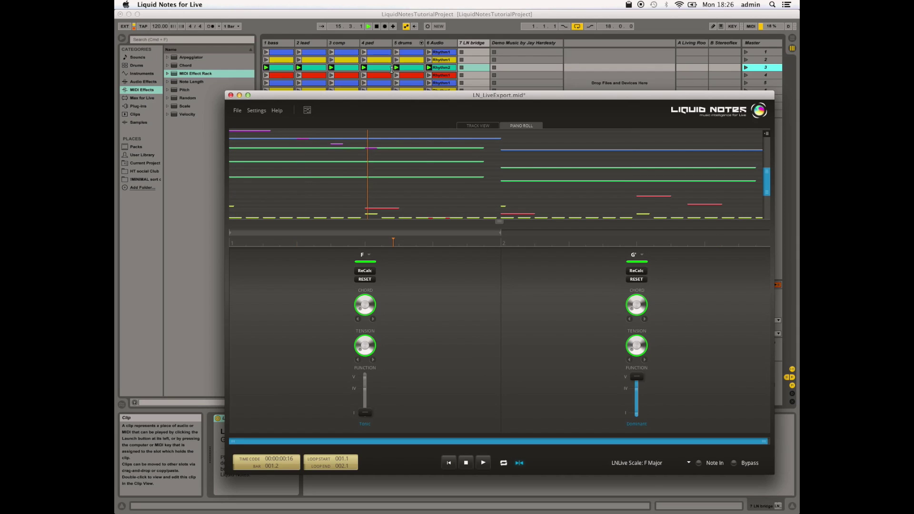
# Step: Stop the Live set's playback and return to Liquid Notes
pyautogui.click(378, 26)
pyautogui.click(378, 27)
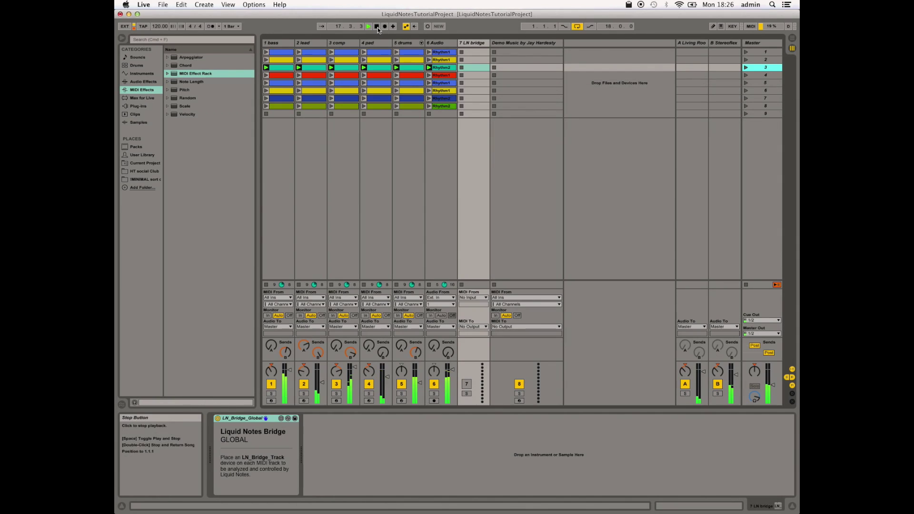
pyautogui.press('super+Tab')
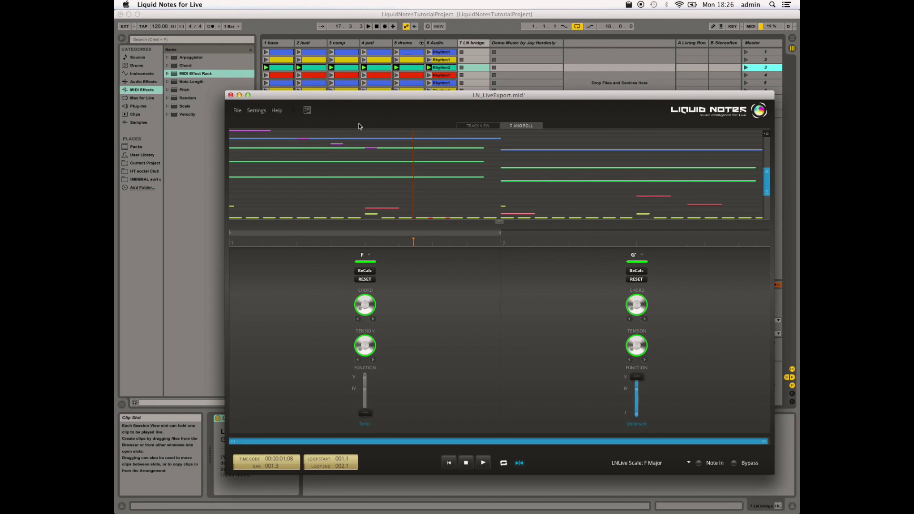
# Step: Export the project as MIDI file demo.mid to the Desktop
pyautogui.click(237, 111)
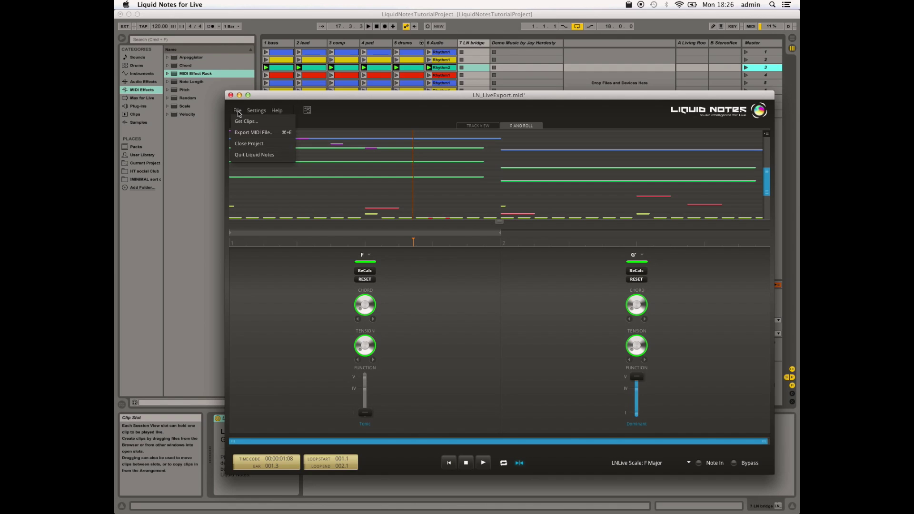
pyautogui.click(253, 133)
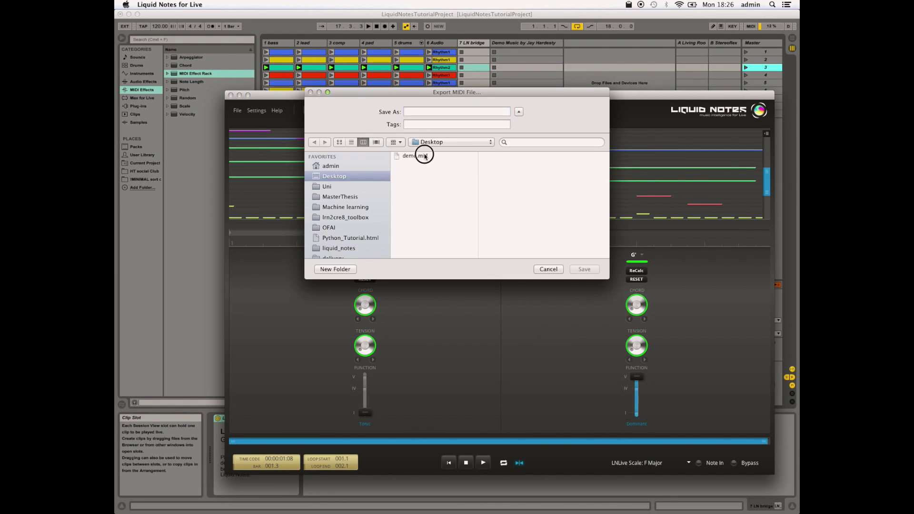
pyautogui.write('demo')
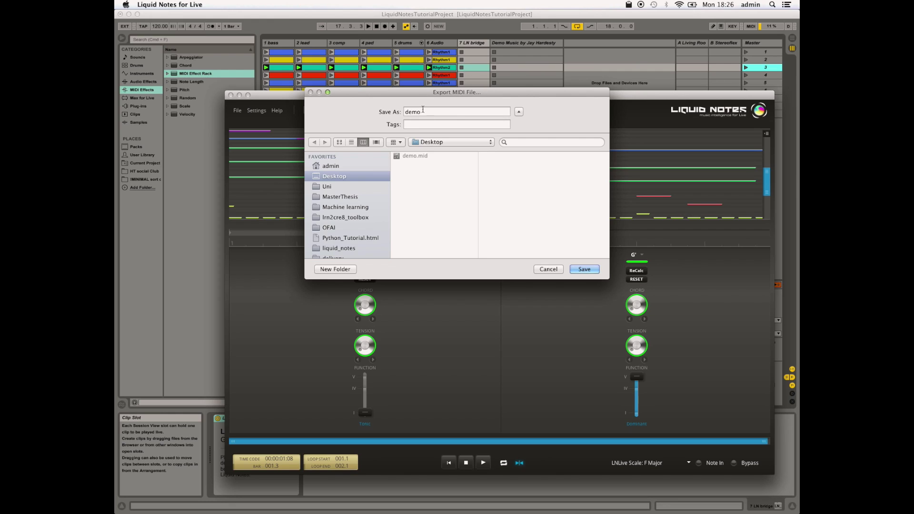
pyautogui.click(585, 269)
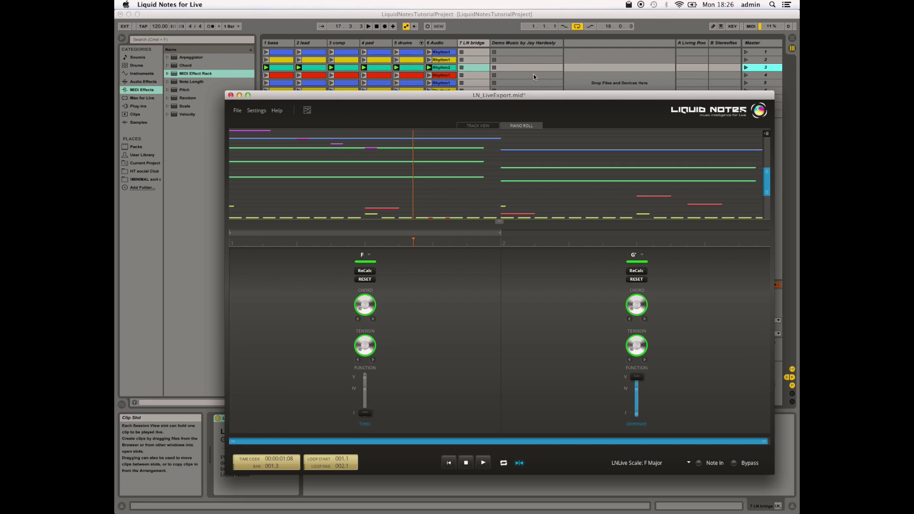
pyautogui.click(544, 15)
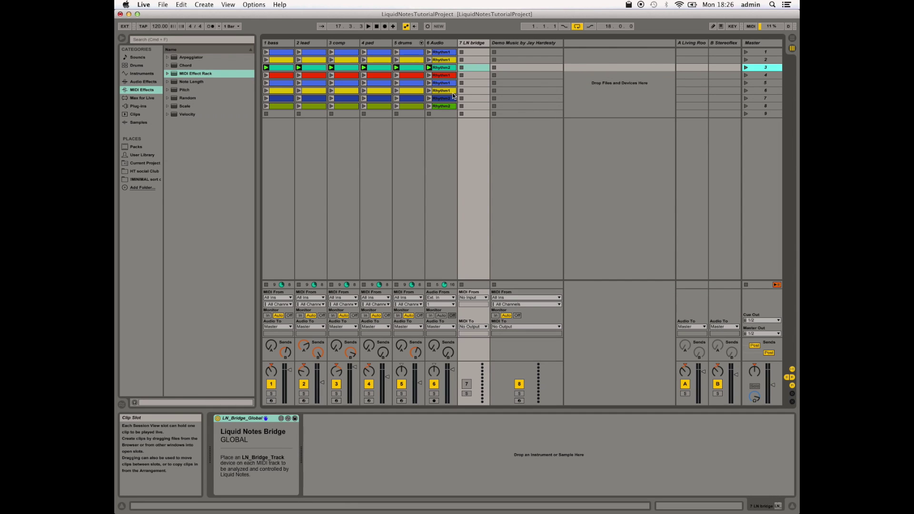
# Step: Drag demo.mid from the desktop into Live's empty scene row, creating clips Track 0 to Track 4
pyautogui.press('F11')
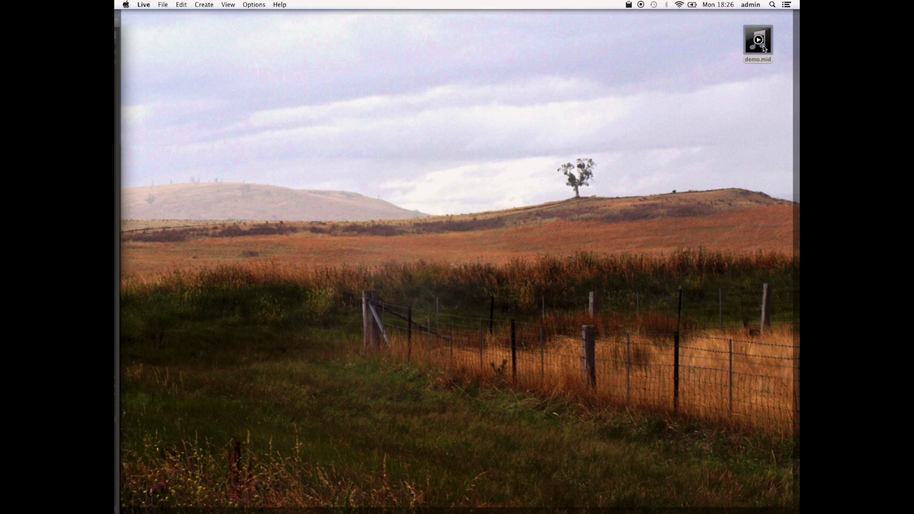
pyautogui.moveTo(764, 47); pyautogui.dragTo(284, 115)
pyautogui.press('F11')
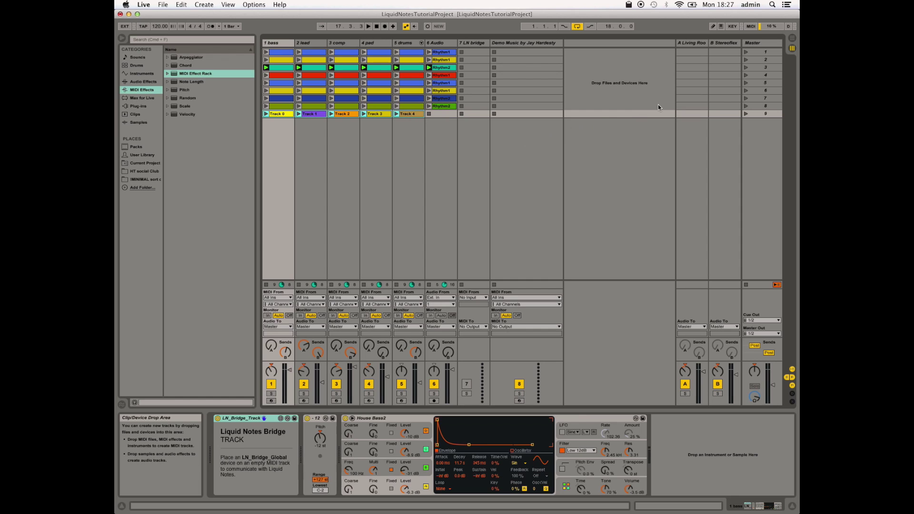
# Step: Launch scene 2 to hear it, stop playback, and return to Liquid Notes
pyautogui.click(766, 60)
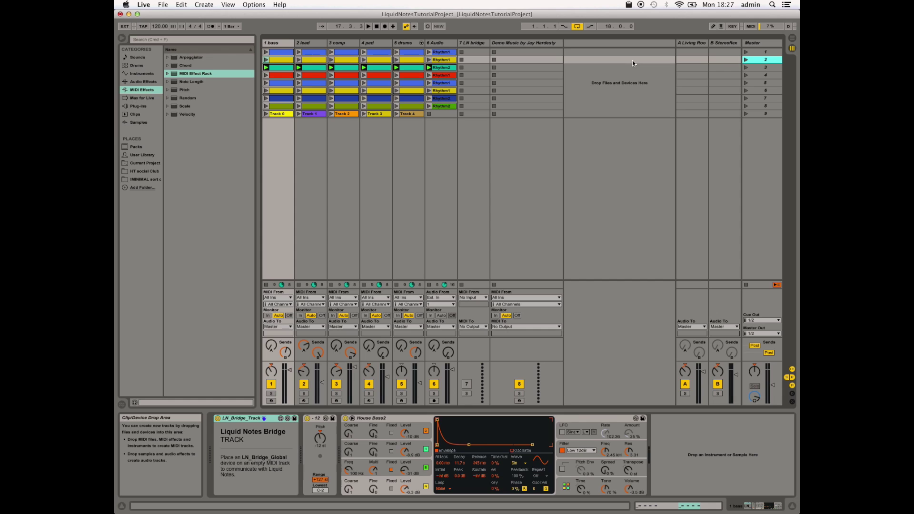
pyautogui.click(746, 60)
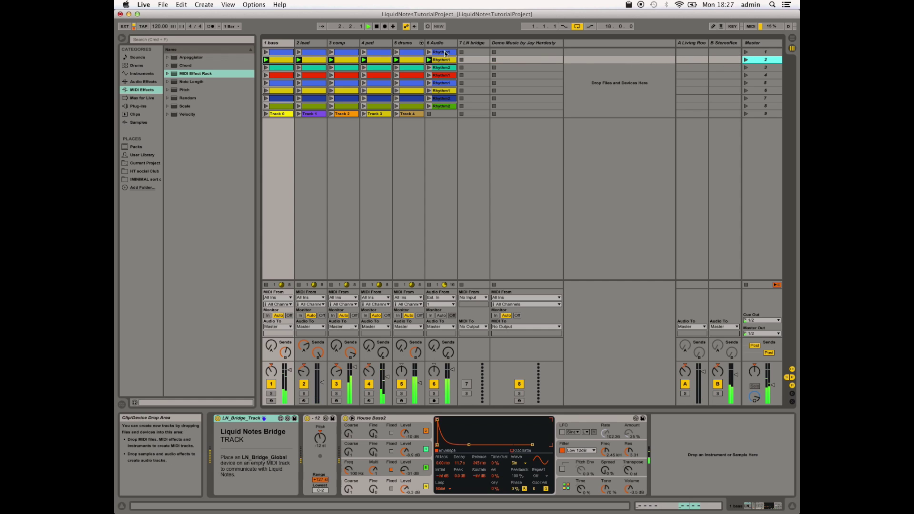
pyautogui.click(376, 27)
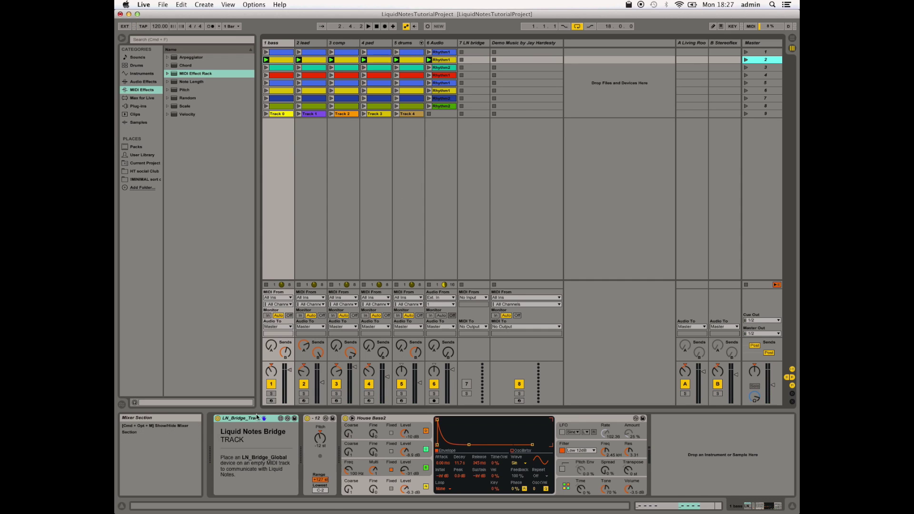
pyautogui.click(243, 444)
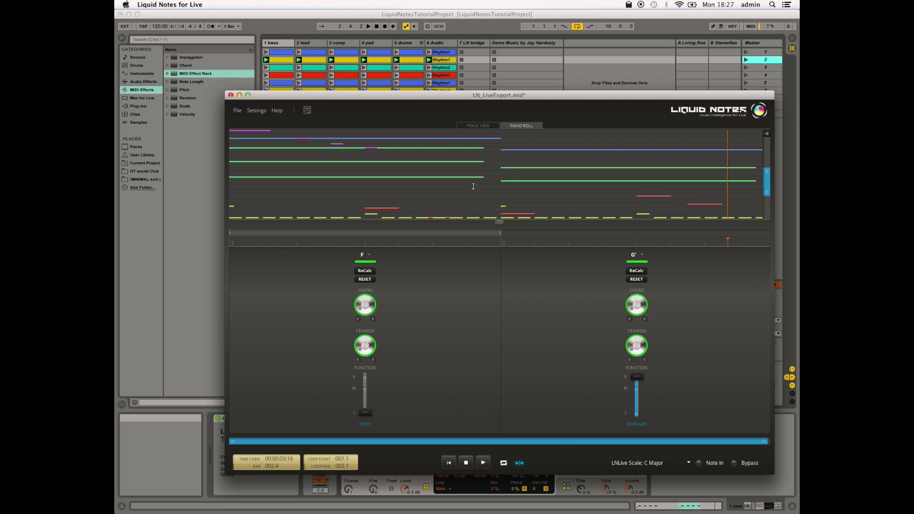
# Step: Close the Liquid Notes project, discarding unsaved changes
pyautogui.click(237, 111)
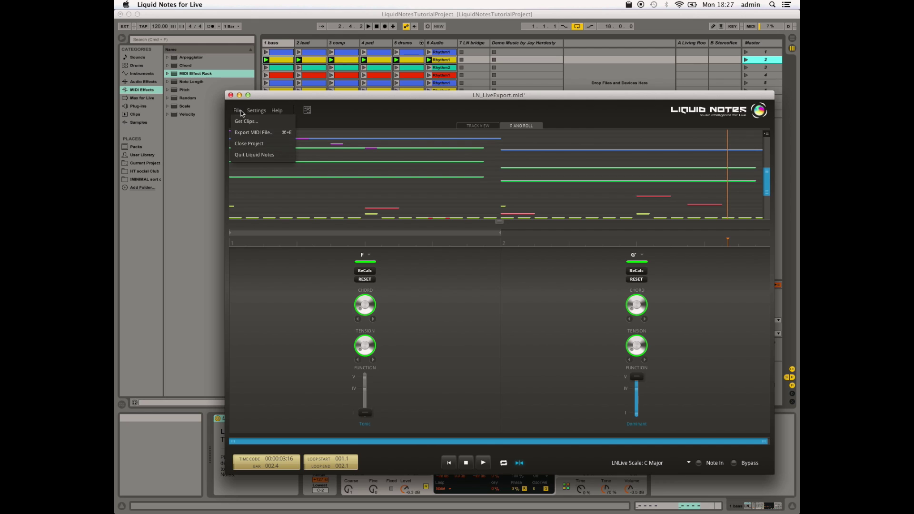
pyautogui.click(248, 144)
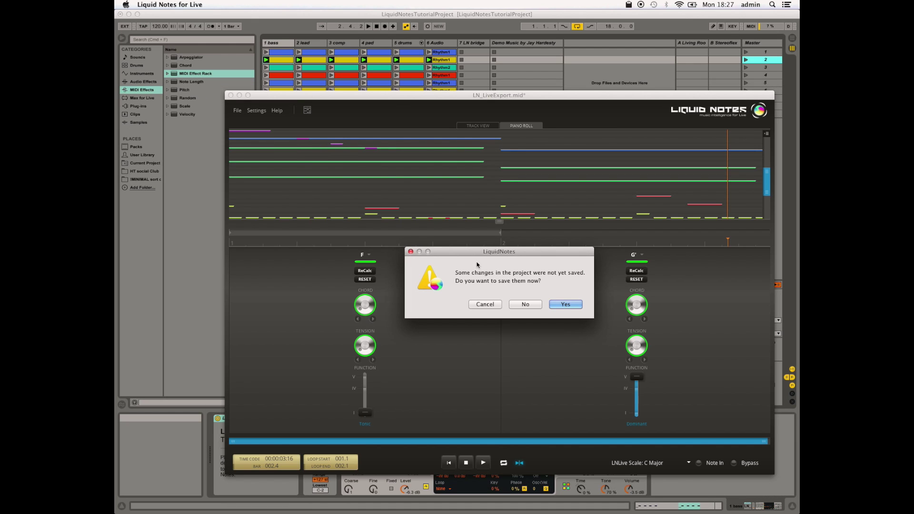
pyautogui.click(526, 304)
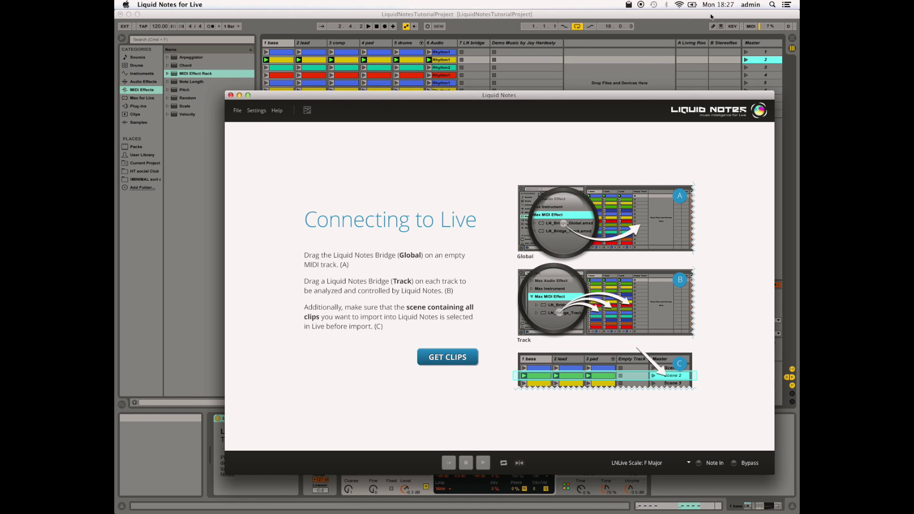
# Step: Back in Live, replay scene 2, stop it, and select the 6 Audio track
pyautogui.click(712, 17)
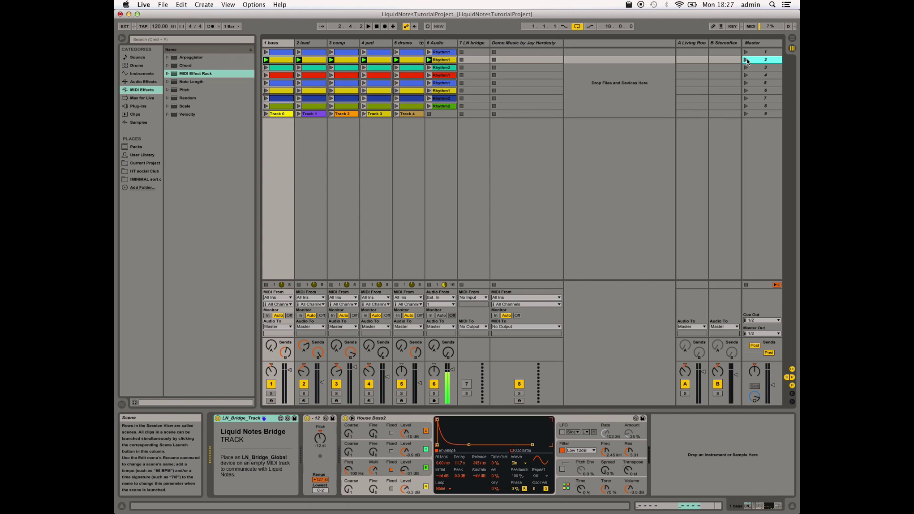
pyautogui.click(747, 59)
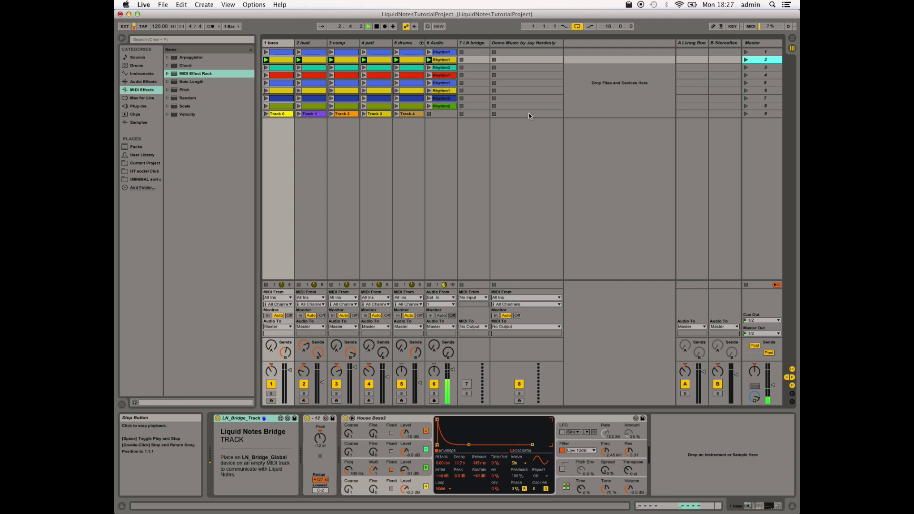
pyautogui.press('space')
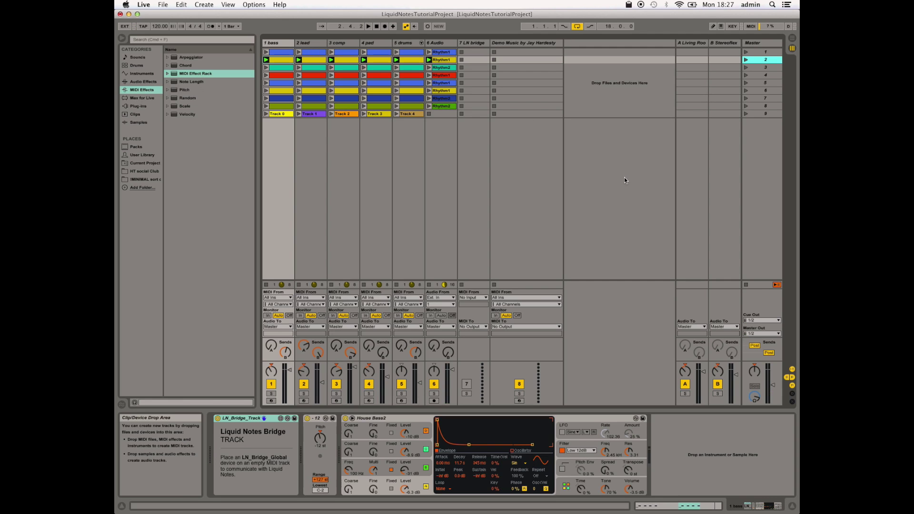
pyautogui.click(441, 43)
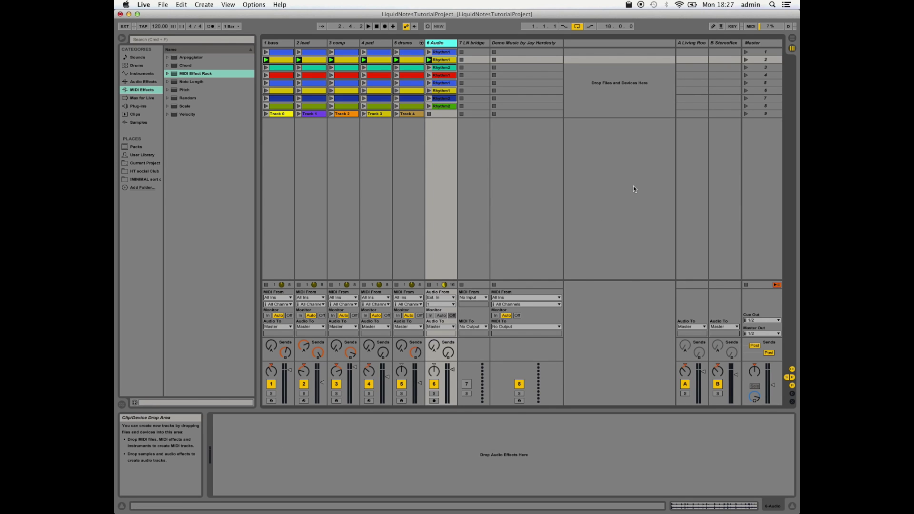
pyautogui.press('super+Tab')
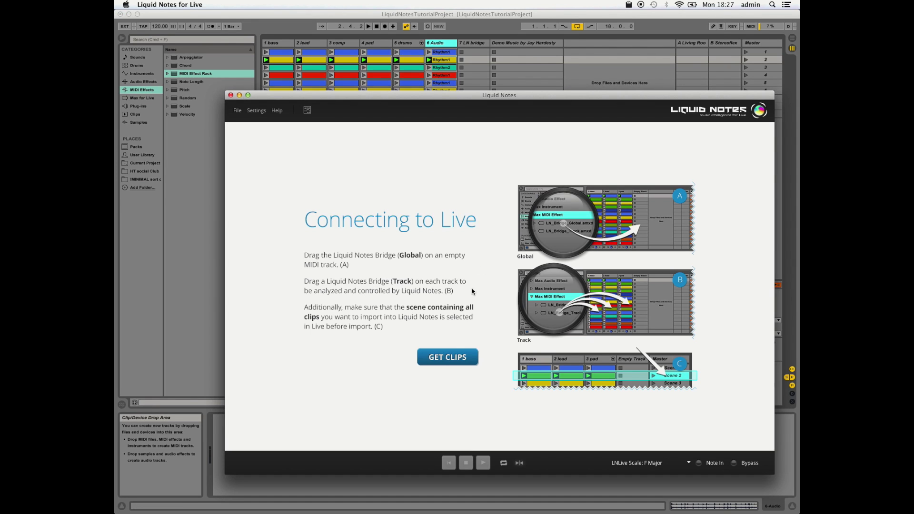
# Step: Import scene 2's clips as a C minor project; make the Cm7 chords dominant Bb and subdominant Fm
pyautogui.click(456, 357)
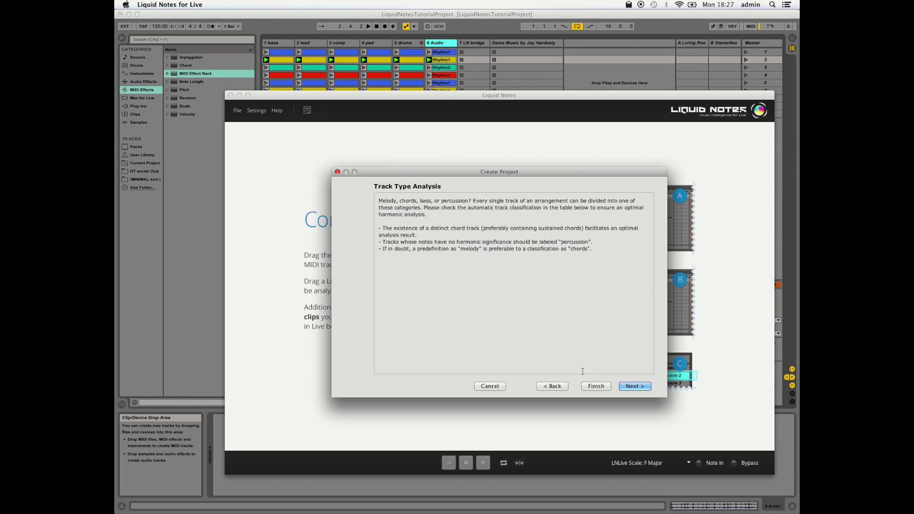
pyautogui.click(598, 386)
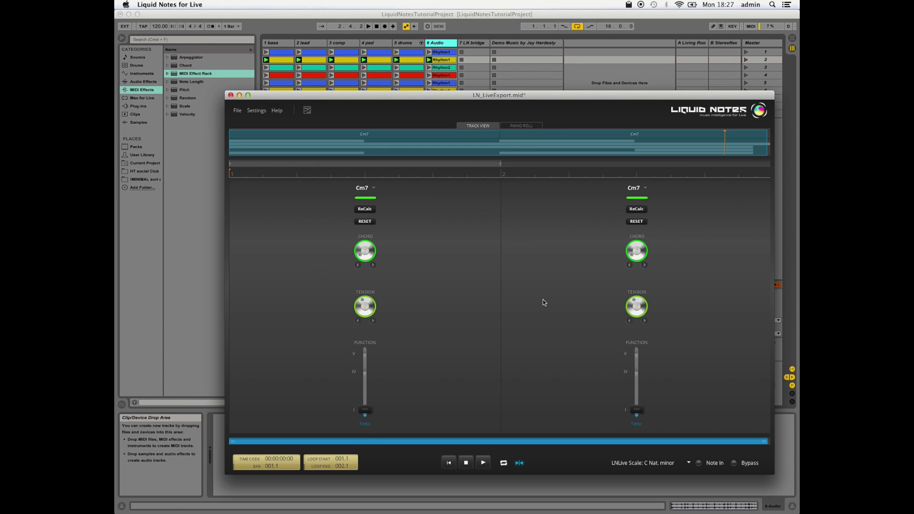
pyautogui.click(527, 128)
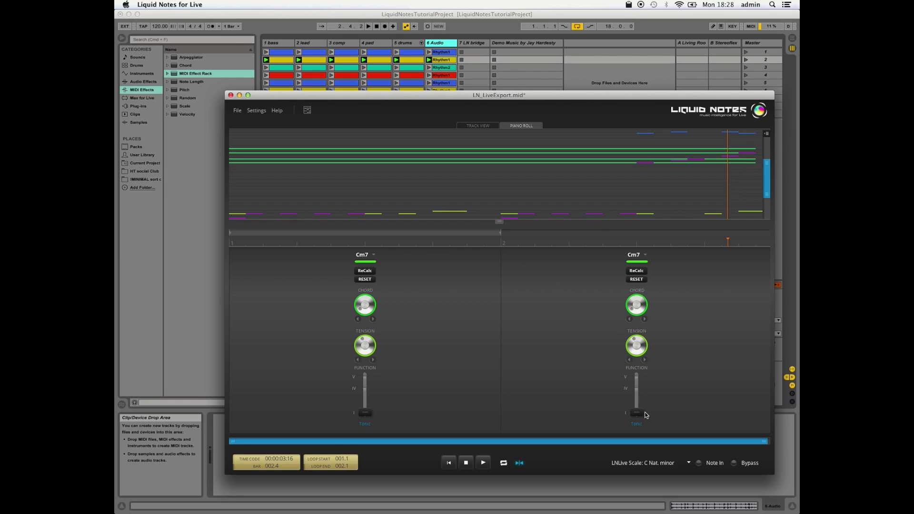
pyautogui.moveTo(637, 412); pyautogui.dragTo(637, 388)
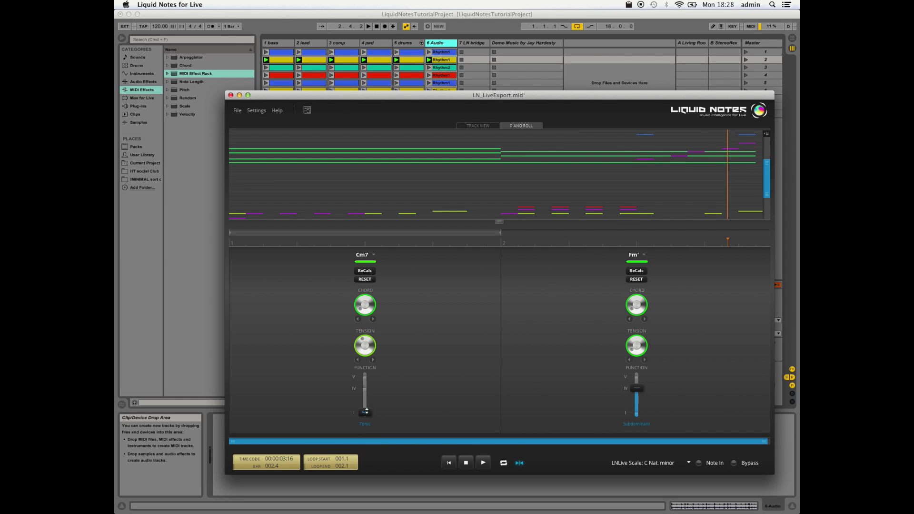
pyautogui.moveTo(365, 413); pyautogui.dragTo(365, 357)
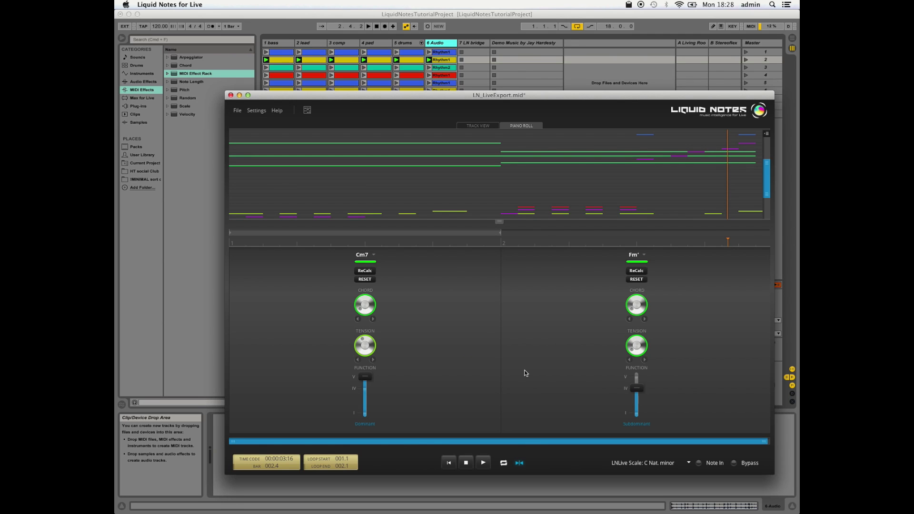